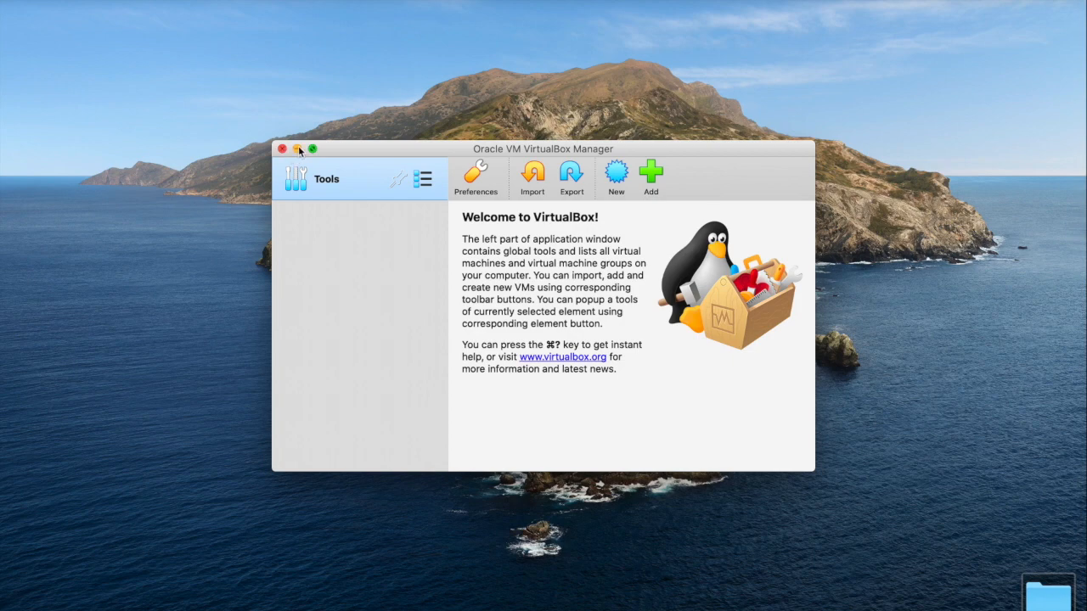
Step: Switch to Safari and open the Kali Linux Virtual Machines download page on the Offensive Security site
left_click(297, 148)
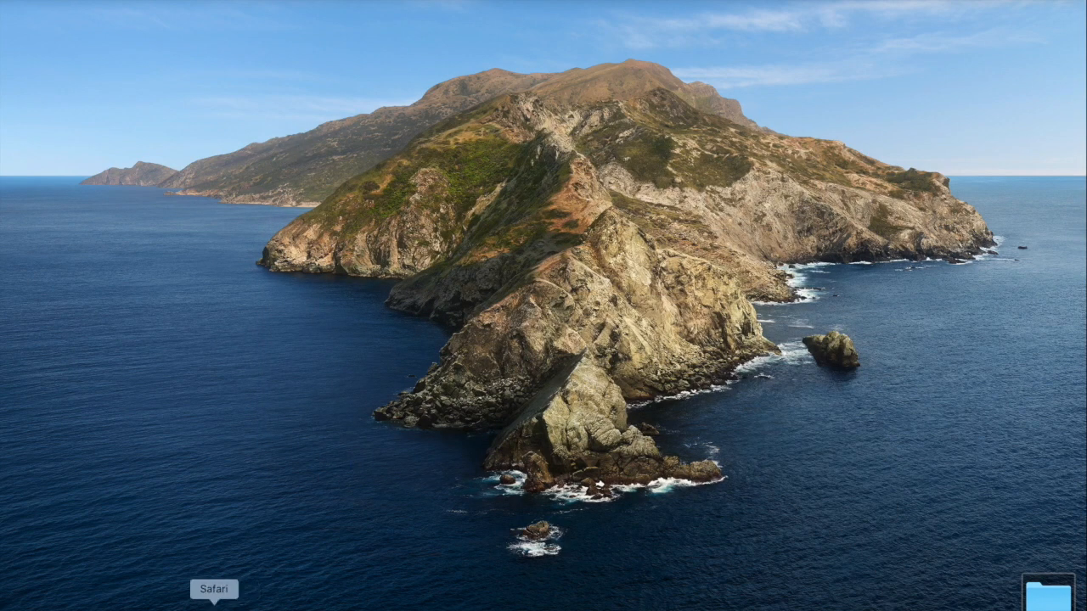
left_click(214, 605)
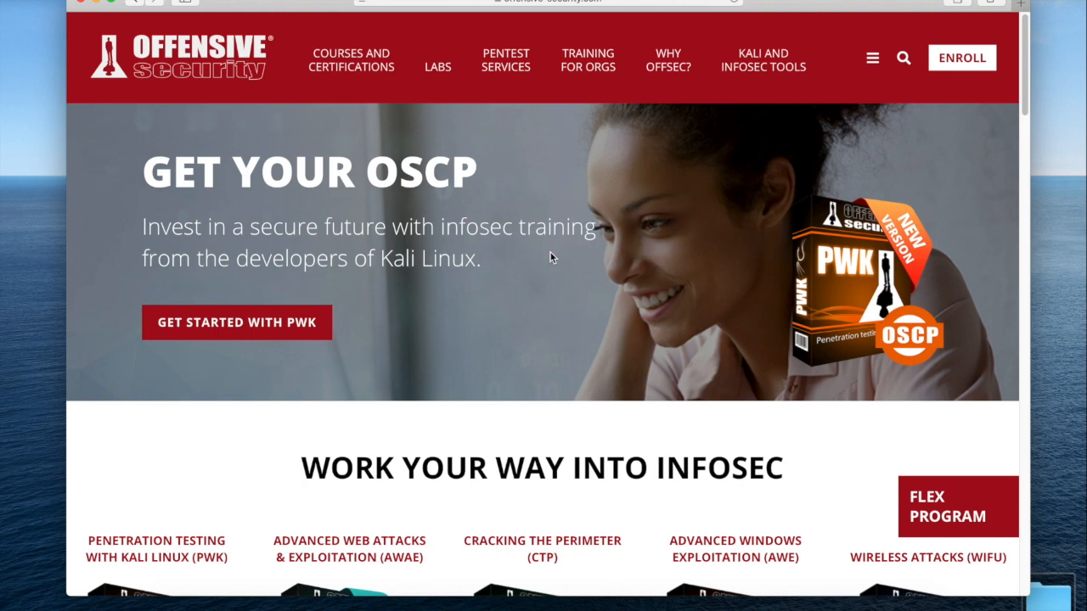
left_click(873, 62)
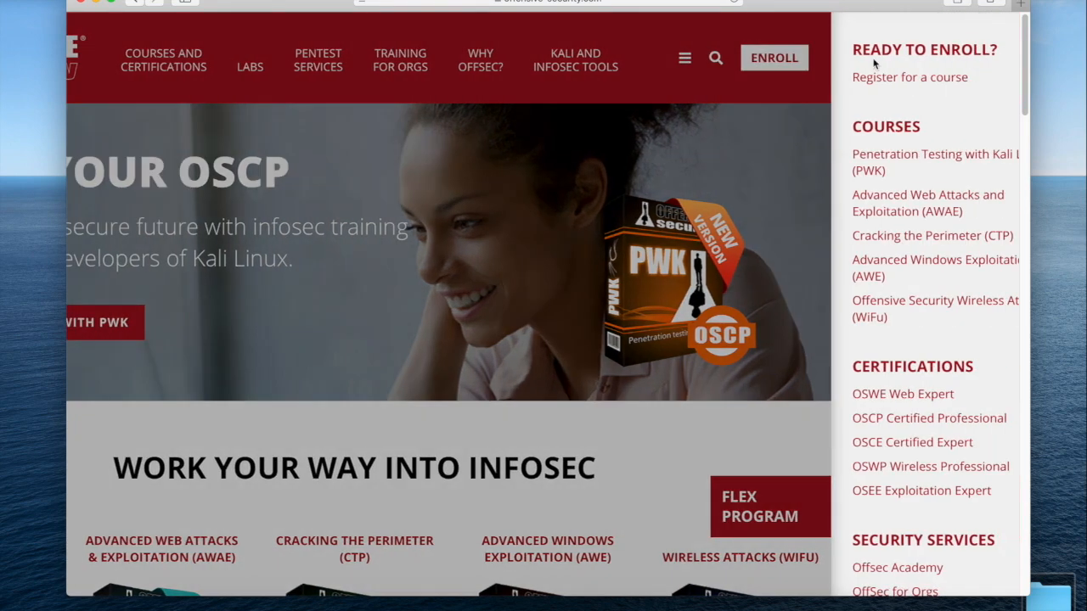
left_click_drag(1013, 89, 1083, 430)
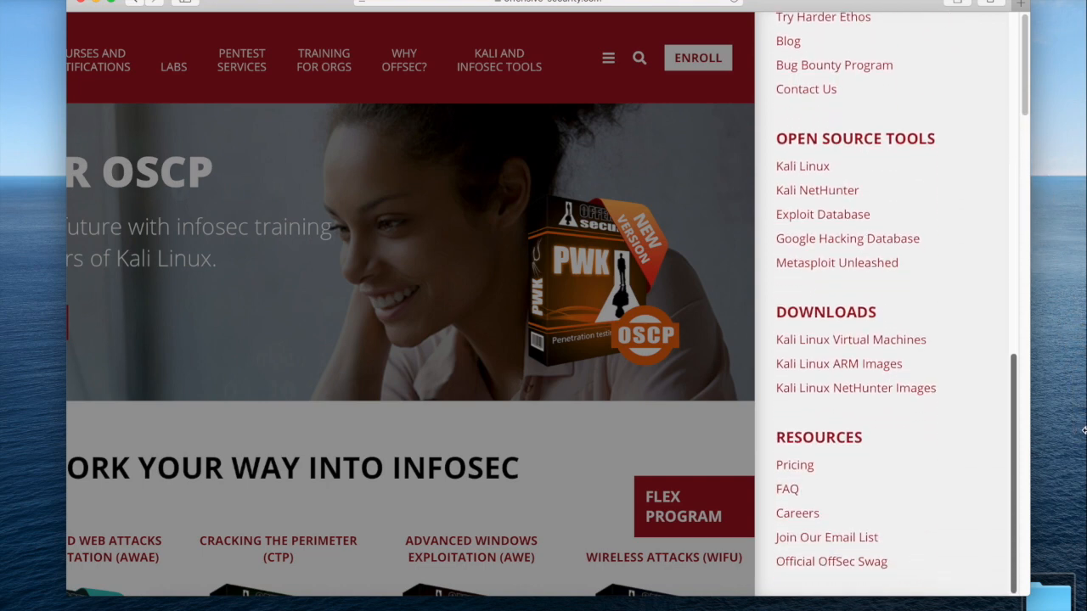
left_click(897, 343)
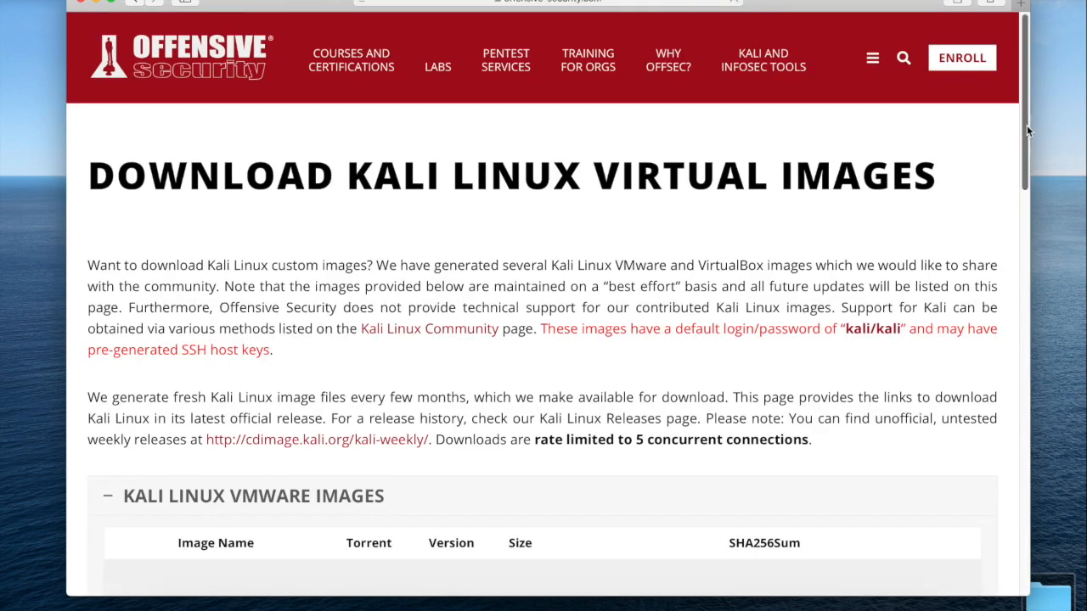
Step: Expand the Kali Linux VirtualBox images list to view the available downloads, and minimize the browser window
scroll(1027, 151, "down", 5)
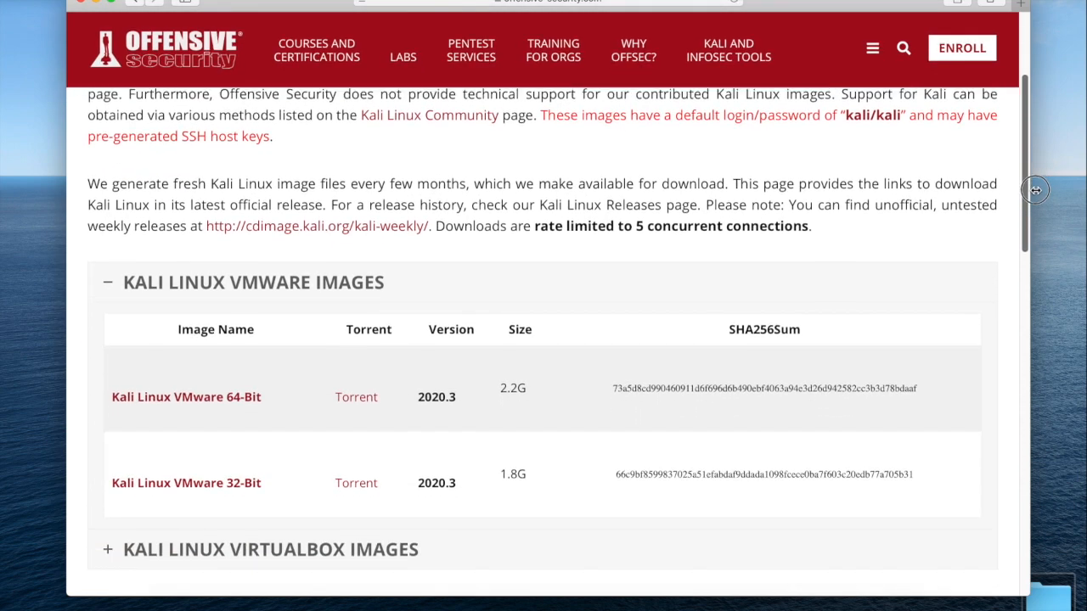
scroll(1028, 201, "down", 3)
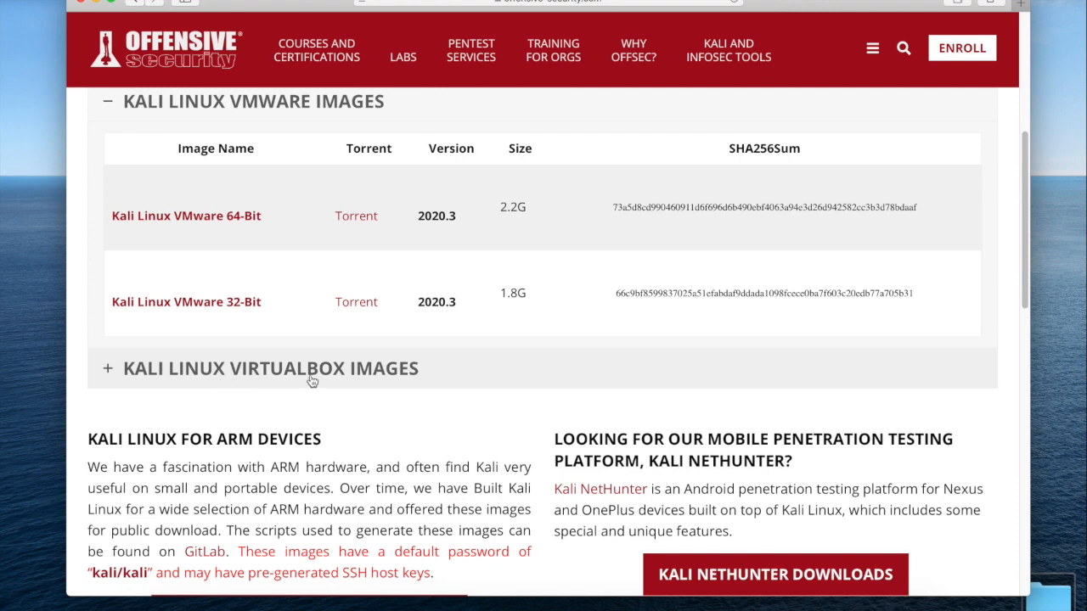
left_click(107, 370)
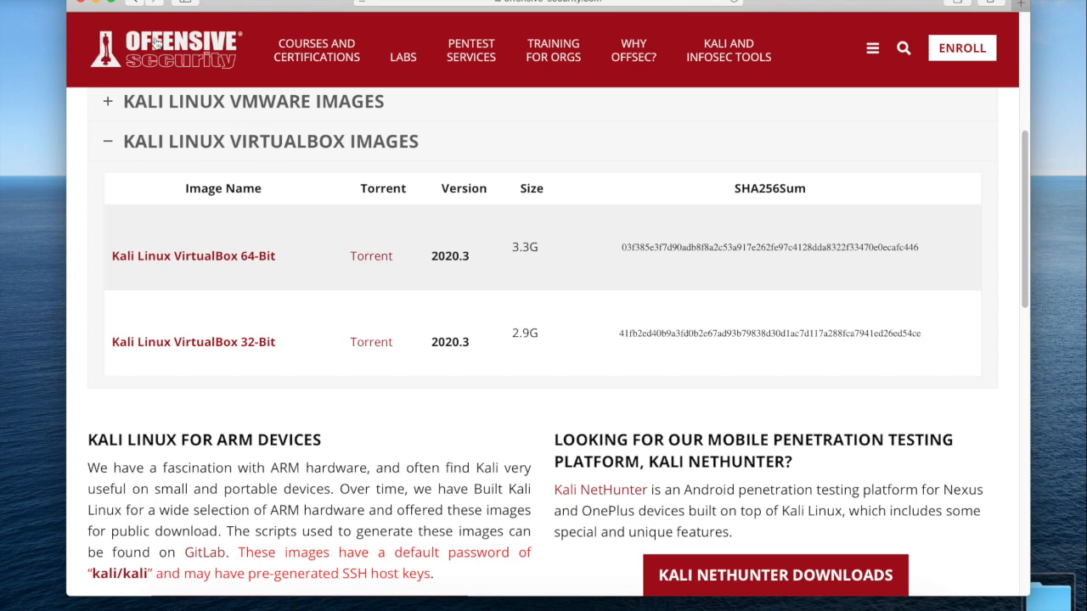
left_click(96, 2)
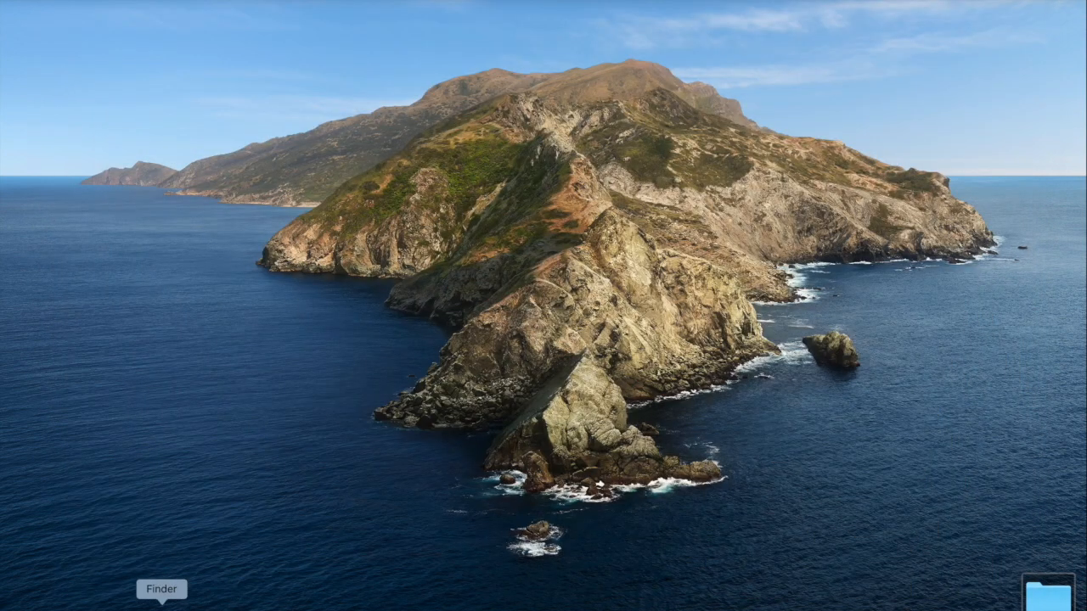
Step: Switch to Finder, look inside the kali-linux-2020-3-vbox-amd64-ova folder in Downloads, and minimize the window
left_click(160, 605)
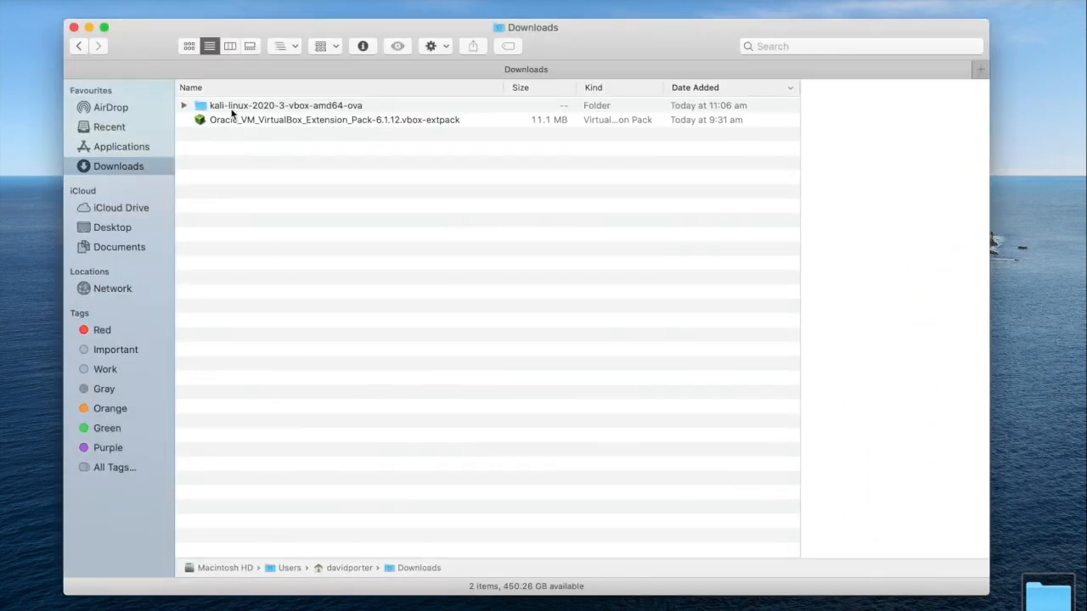
left_click(184, 108)
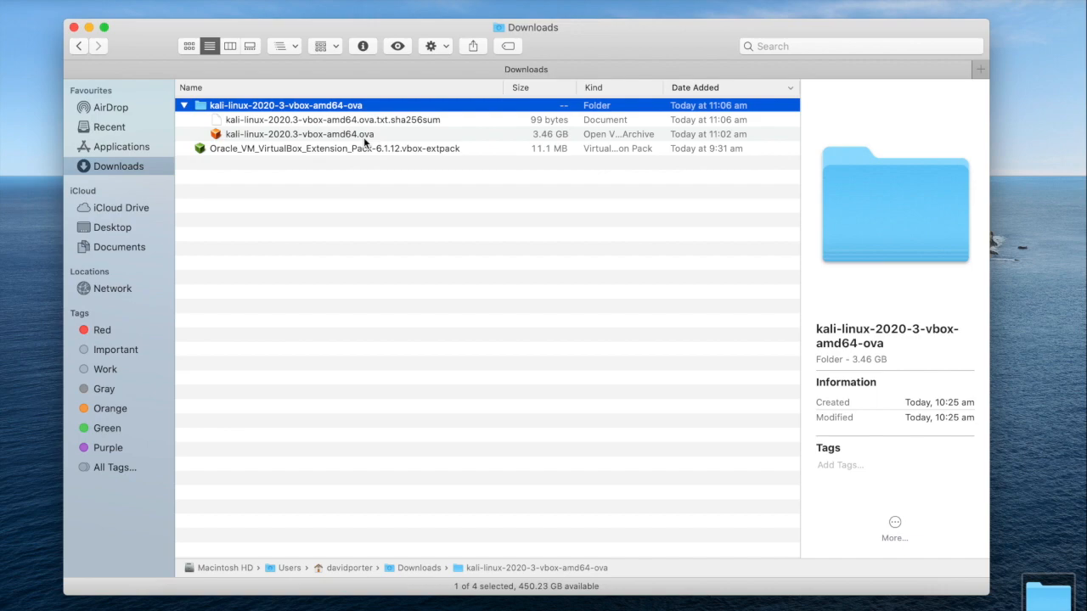
left_click(88, 28)
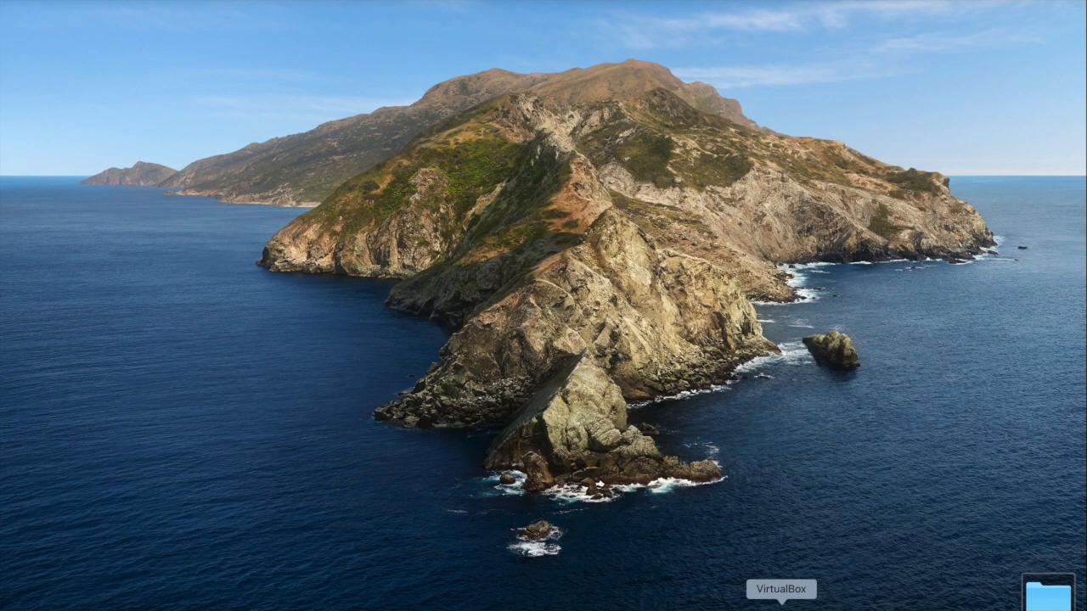
Step: Switch to VirtualBox, start an appliance import and browse to Downloads, allowing access to the Documents and Downloads folders
left_click(781, 604)
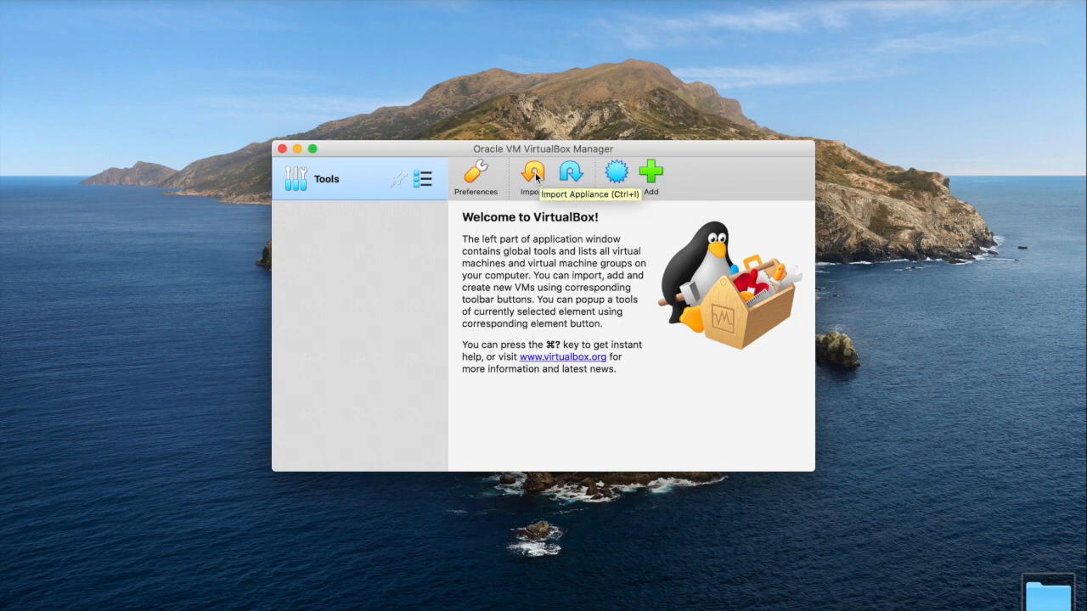
left_click(534, 174)
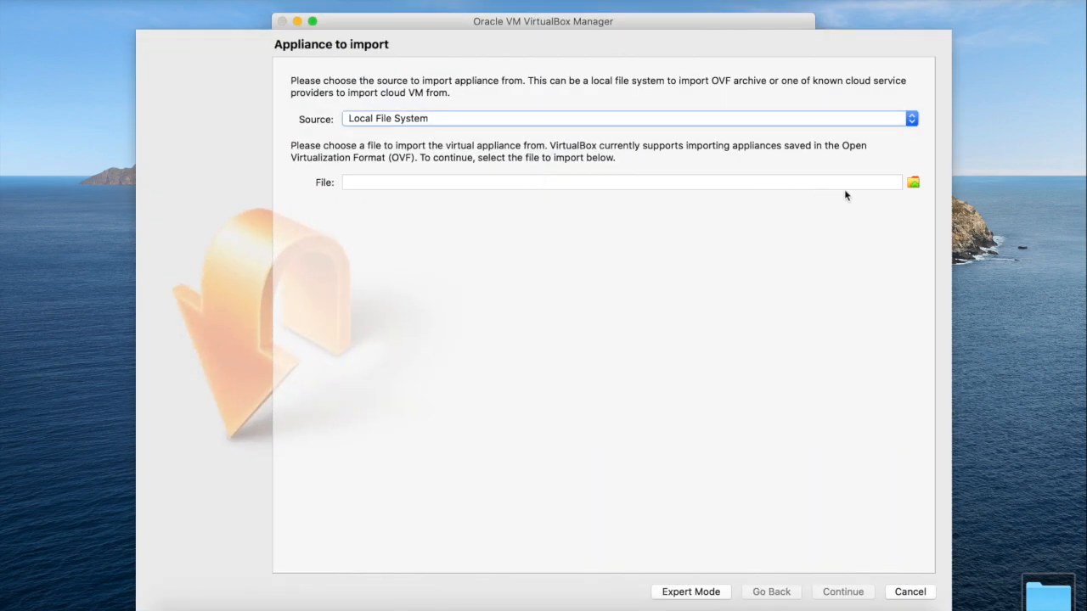
left_click(914, 182)
left_click(913, 184)
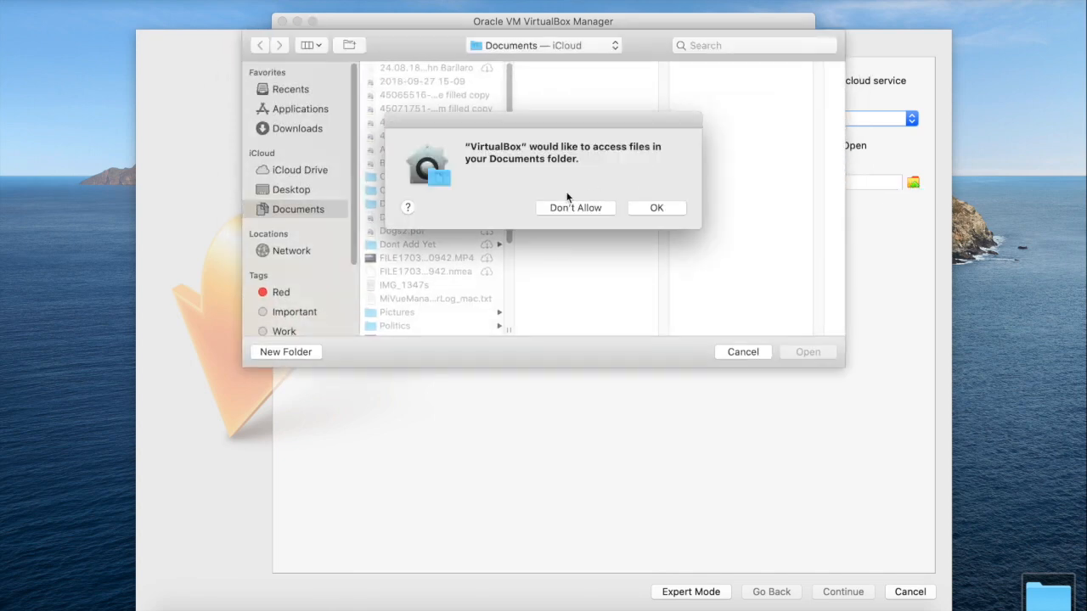
left_click(656, 209)
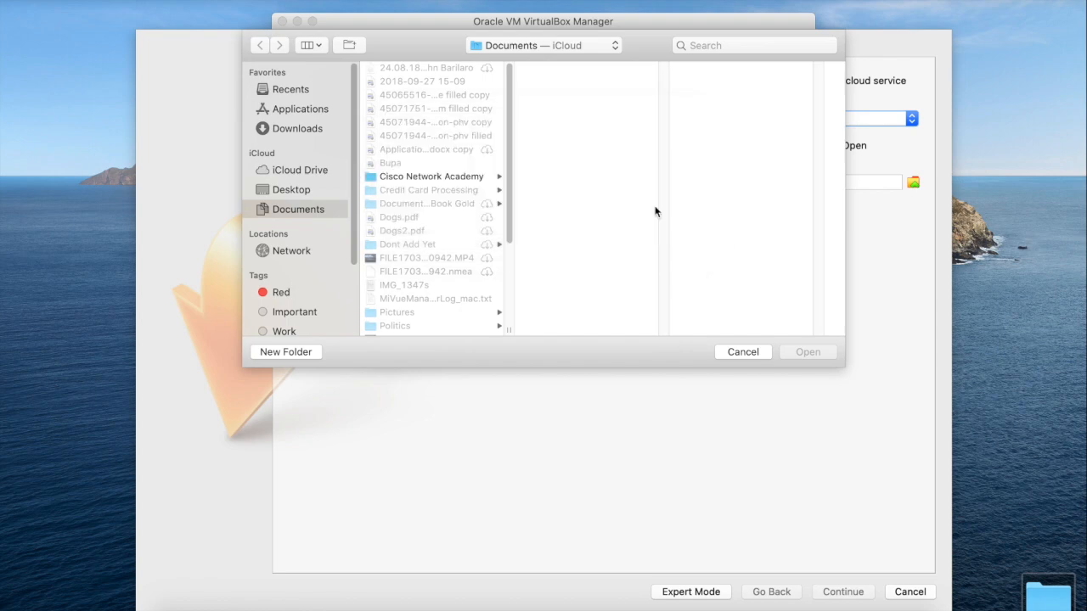
left_click(298, 128)
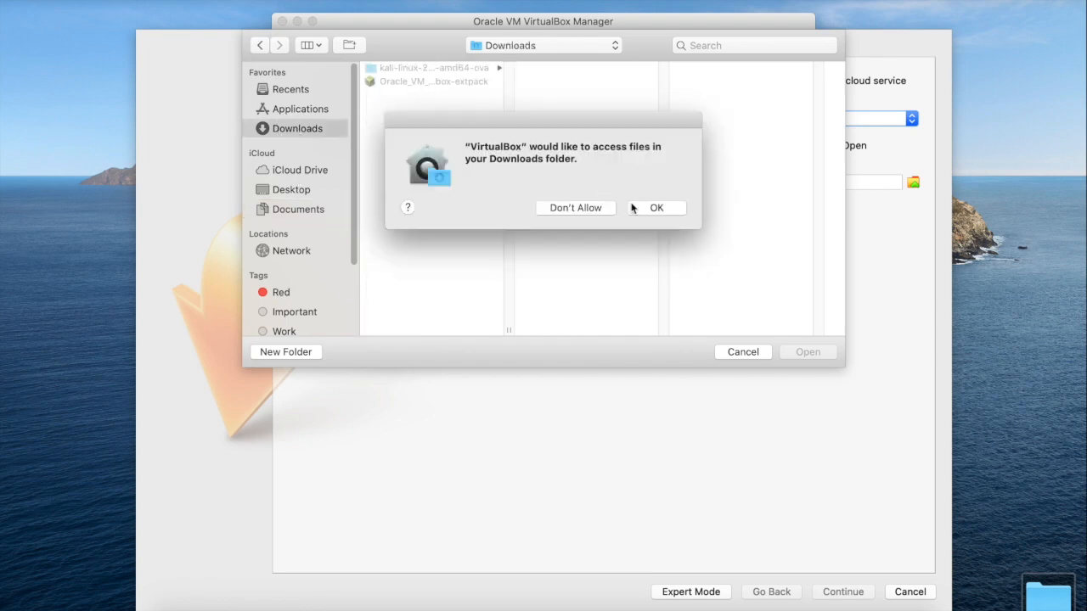
left_click(656, 210)
Step: Choose kali-linux-2020.3-vbox-amd64.ova from the kali-linux-2020-3-vbox-amd64-ova folder as the appliance file and continue to its settings
left_click(466, 71)
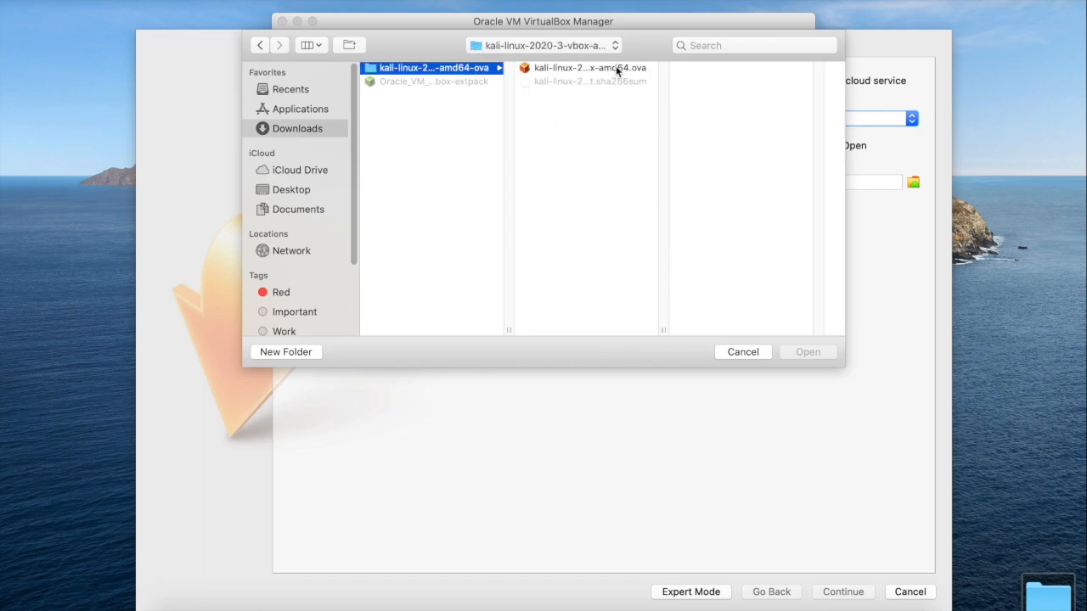
left_click(617, 70)
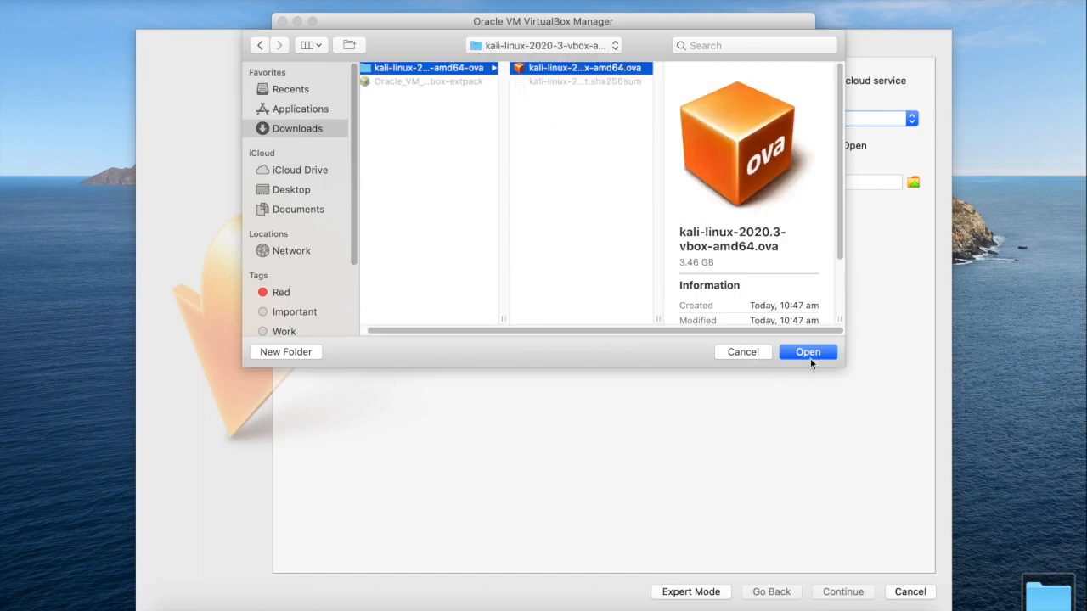
left_click(807, 351)
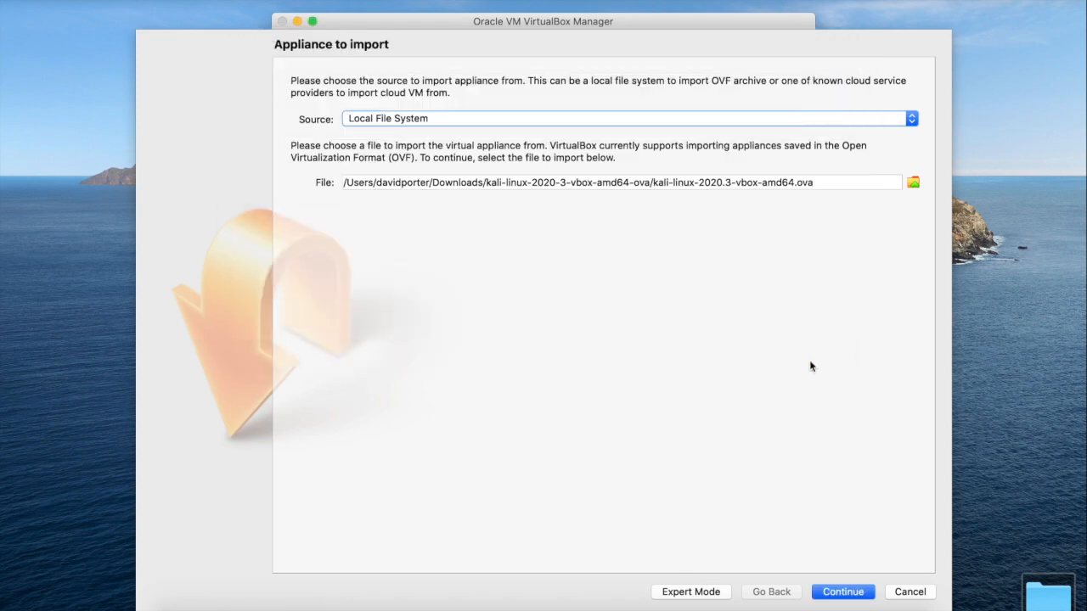
left_click(843, 593)
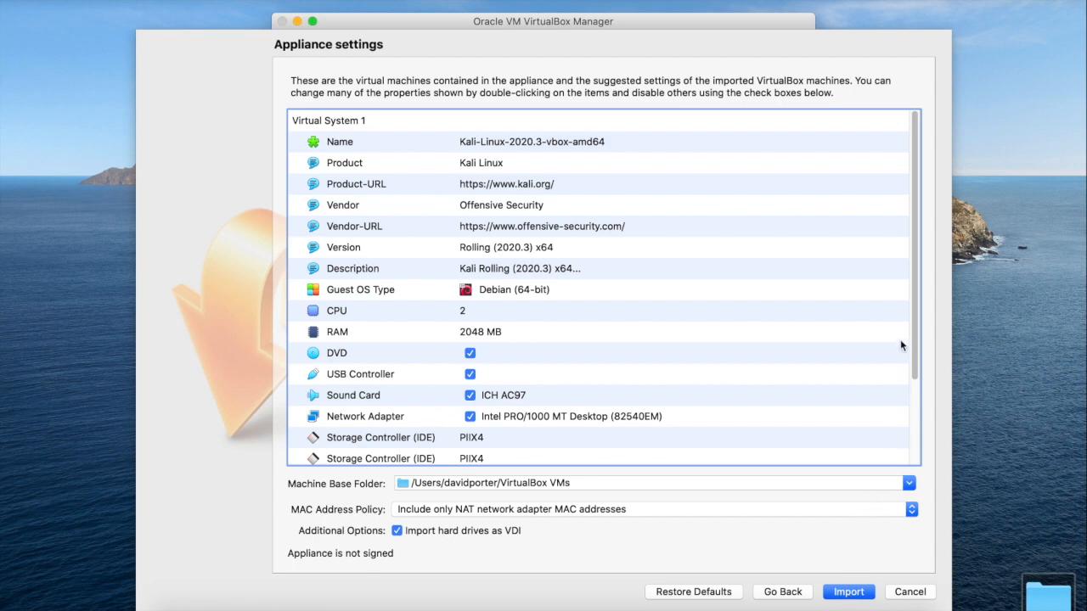
Step: Review the suggested appliance settings, import the Kali Linux appliance with them, and agree to its software license
left_click_drag(914, 311, 928, 270)
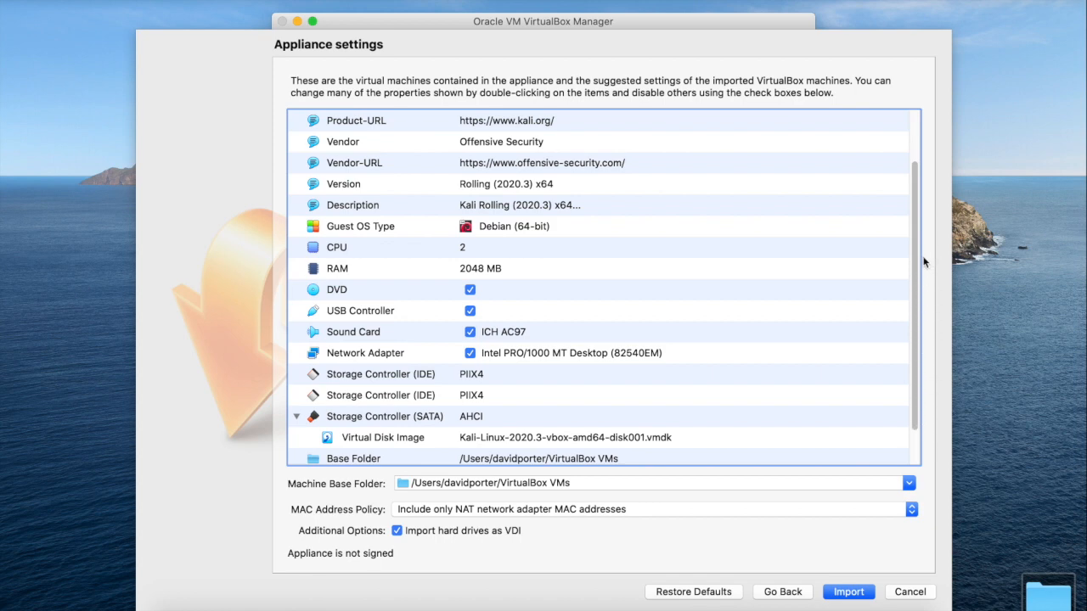
left_click_drag(917, 261, 917, 149)
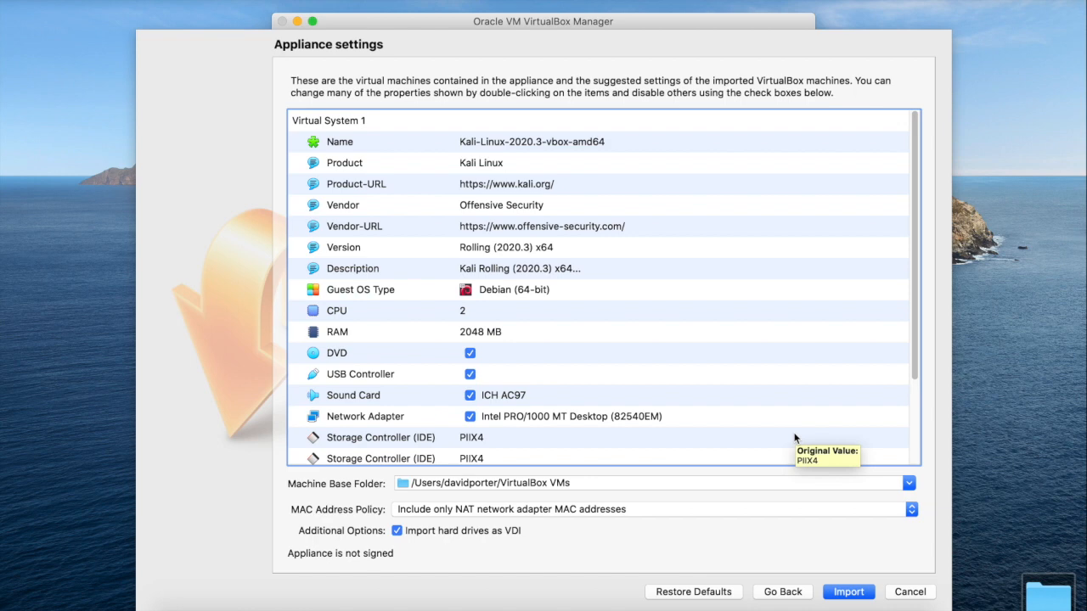
left_click(849, 594)
left_click(849, 593)
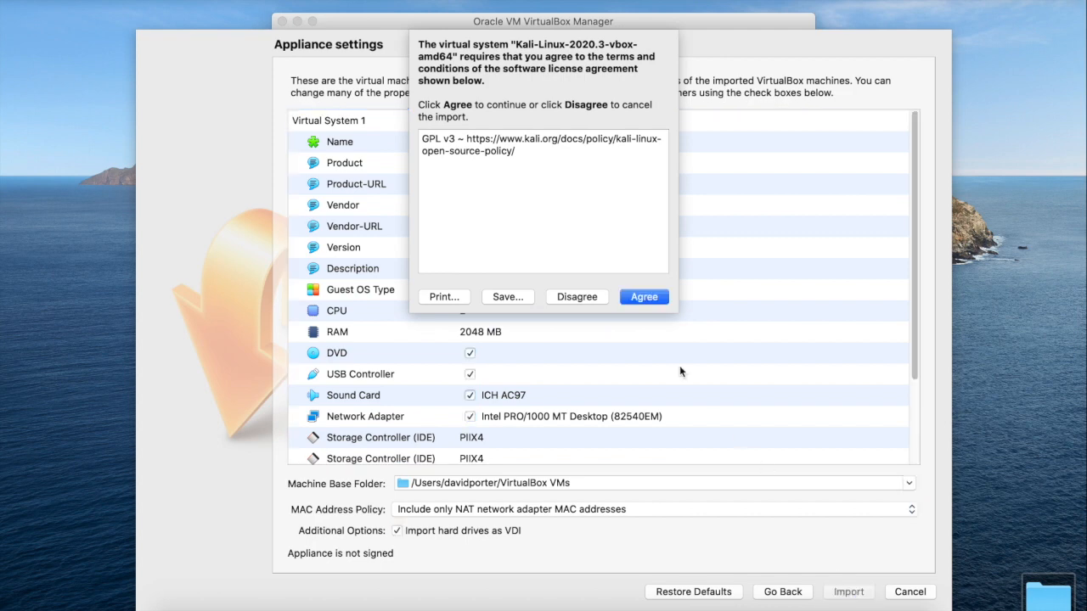
left_click(650, 297)
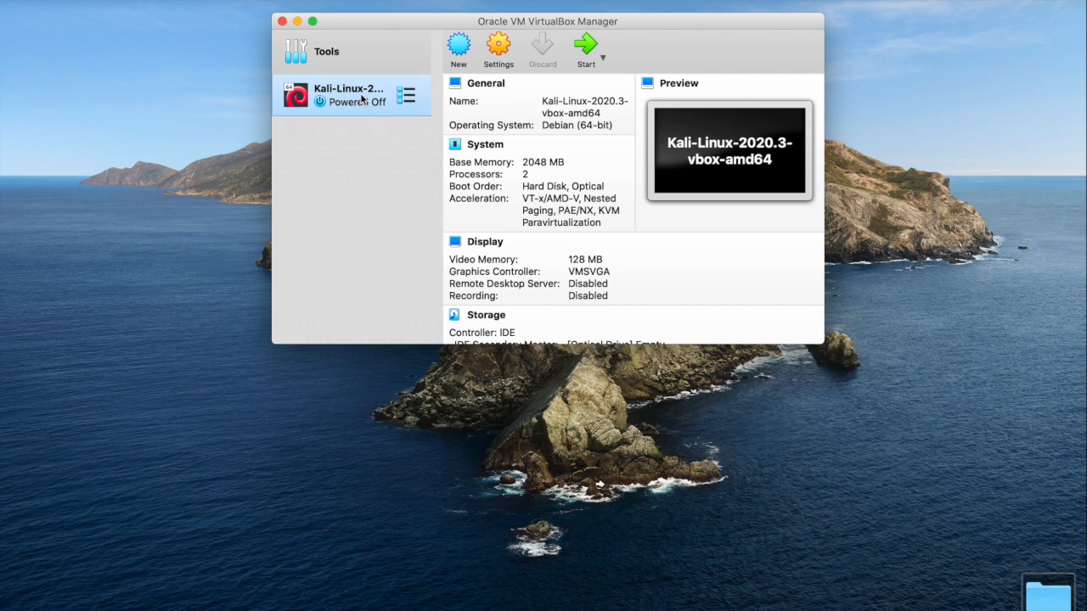
Step: Start the Kali Linux virtual machine and open System Preferences from the keystroke access request
left_click(589, 44)
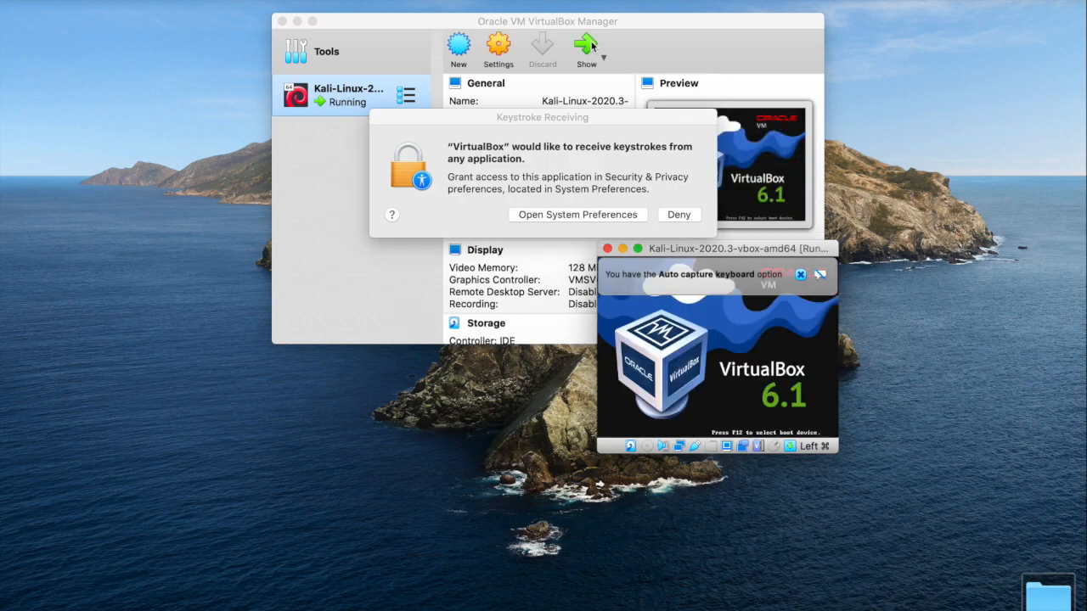
left_click(590, 214)
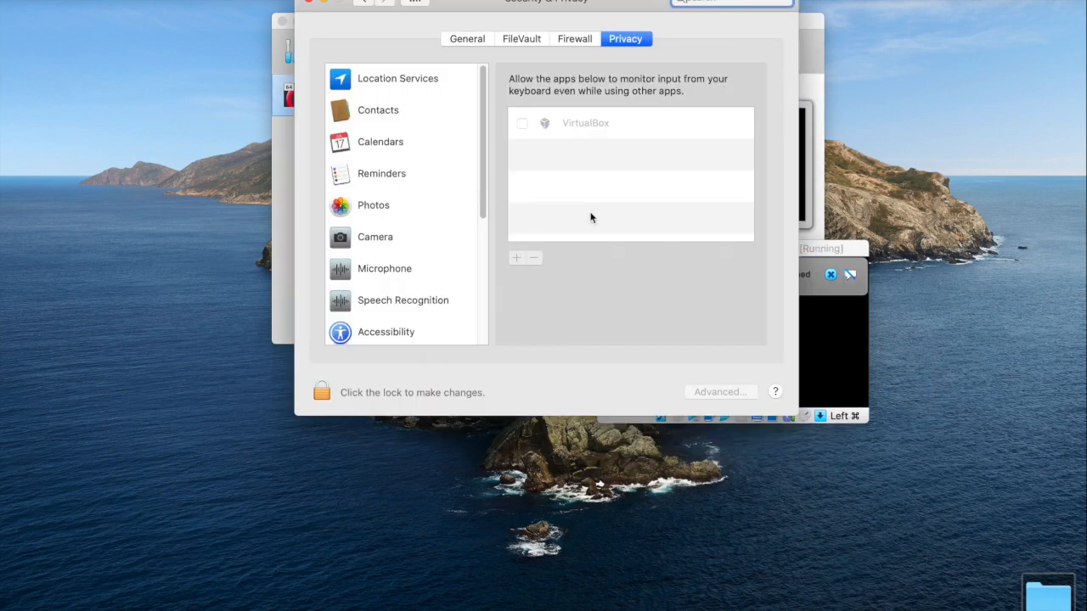
Step: Unlock the Security & Privacy preferences with the account password
left_click(323, 393)
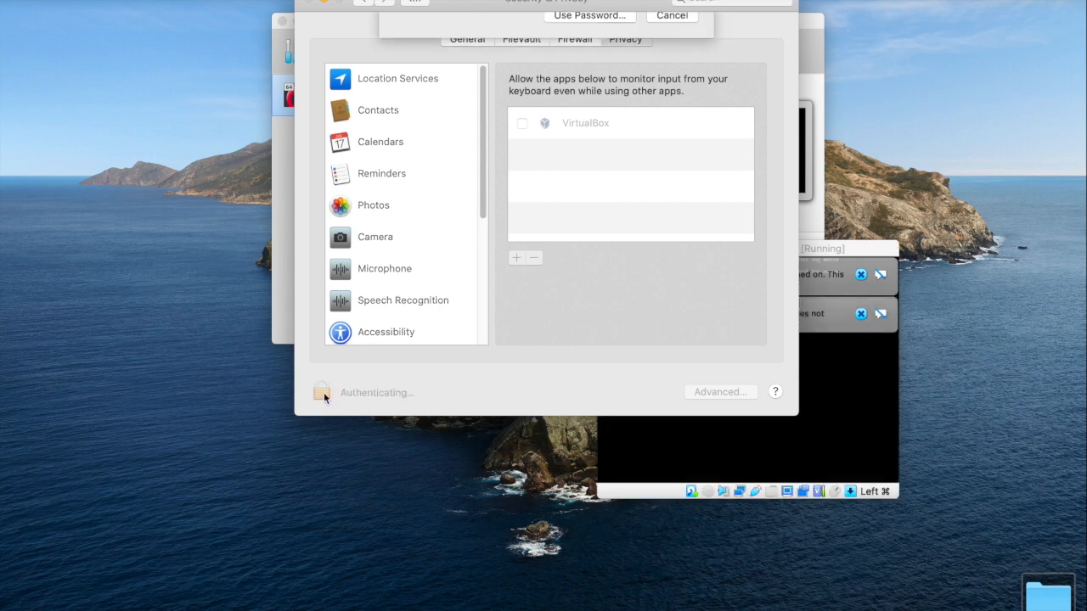
left_click(601, 102)
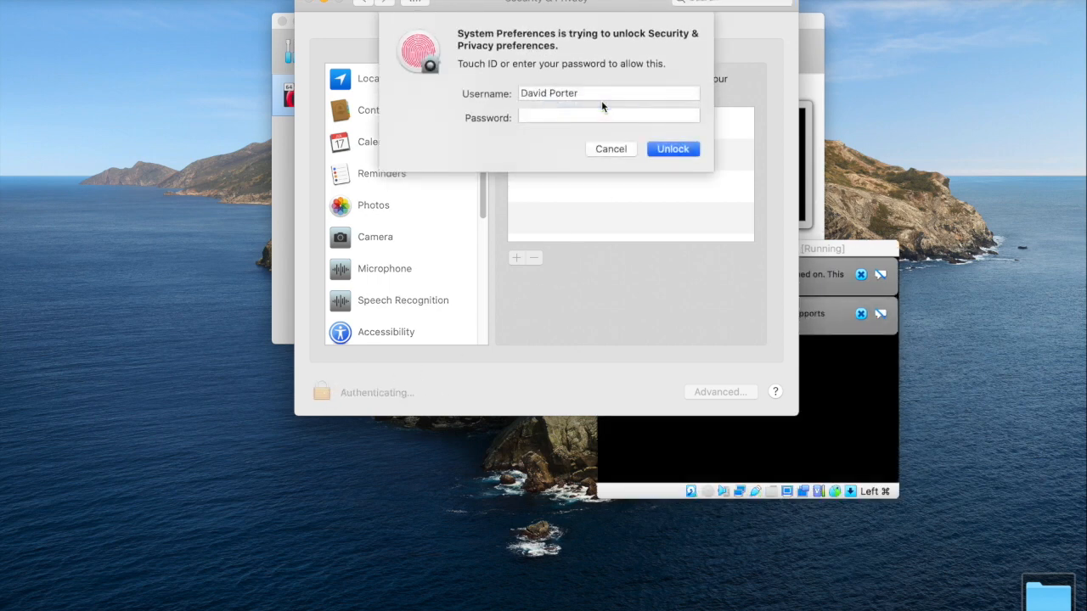
type("••")
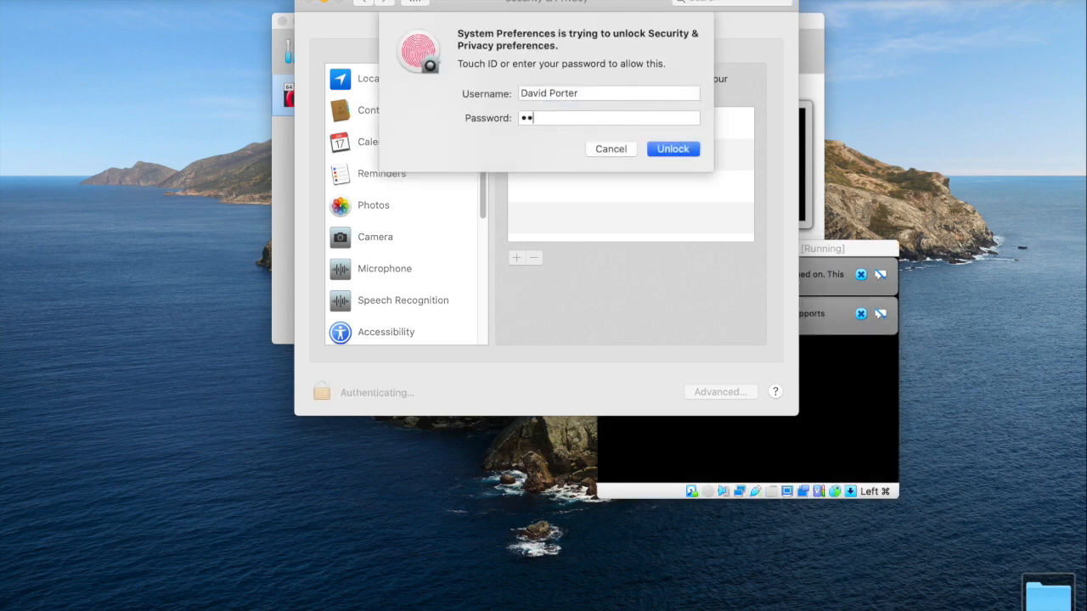
type("••••")
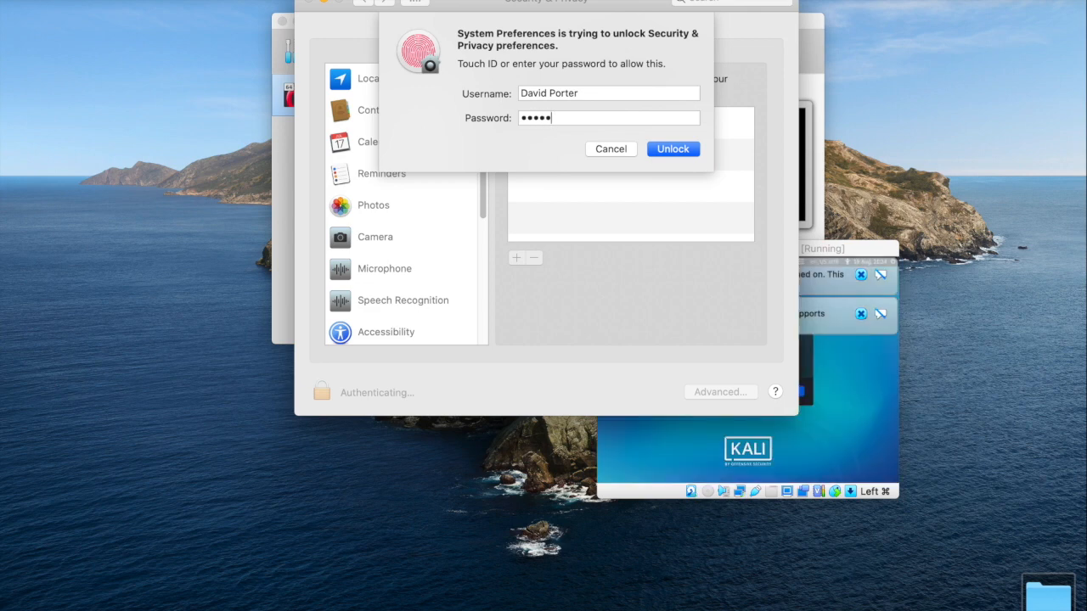
key("Return")
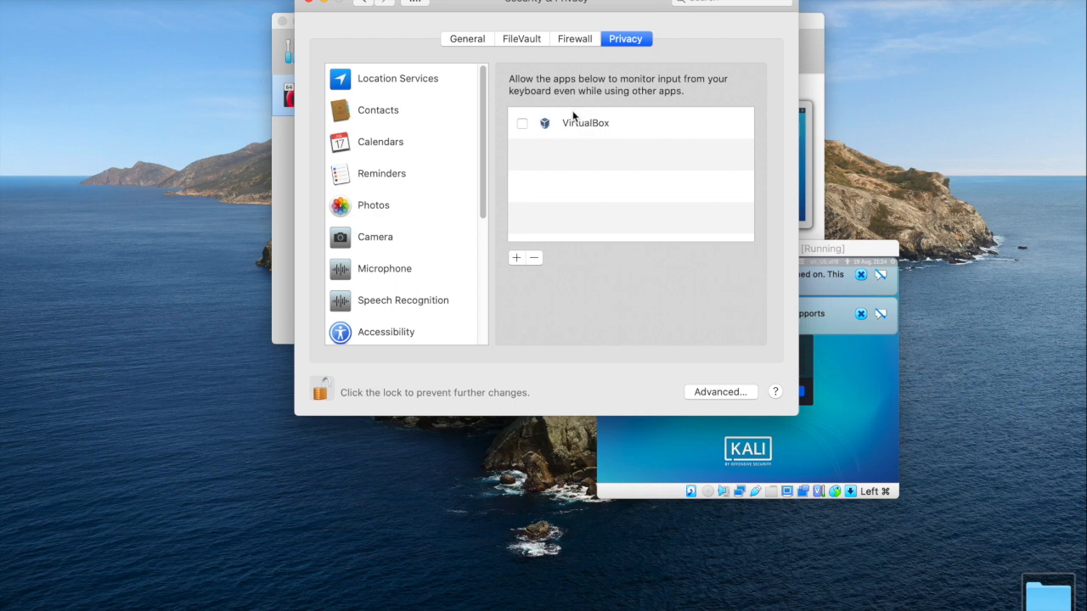
Step: Allow VirtualBox to monitor keyboard input, quit VirtualBox for the change, and lock the Security & Privacy preferences again
left_click(522, 124)
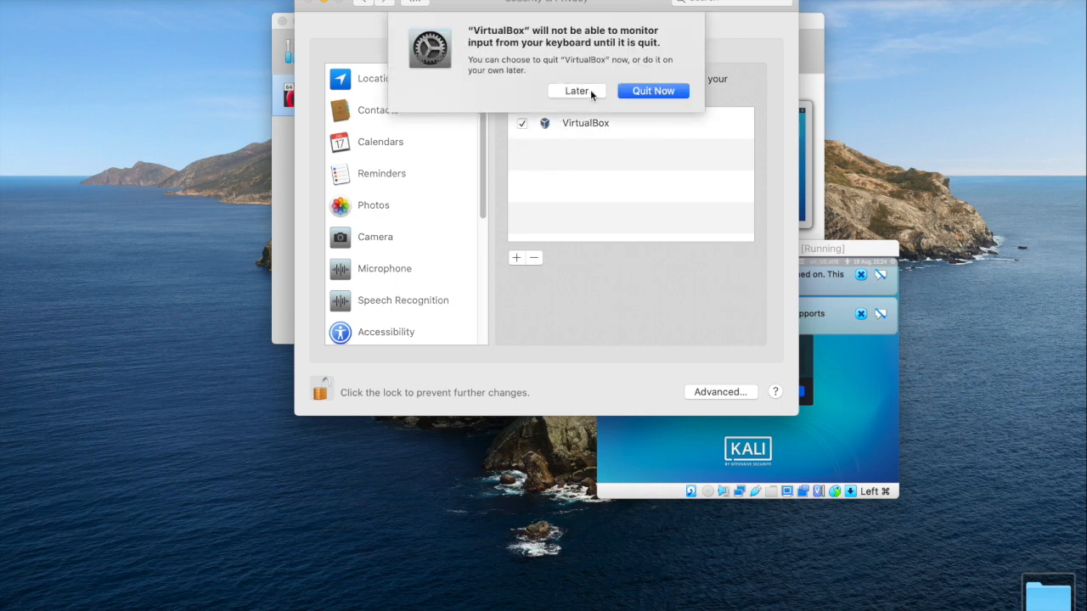
left_click(643, 92)
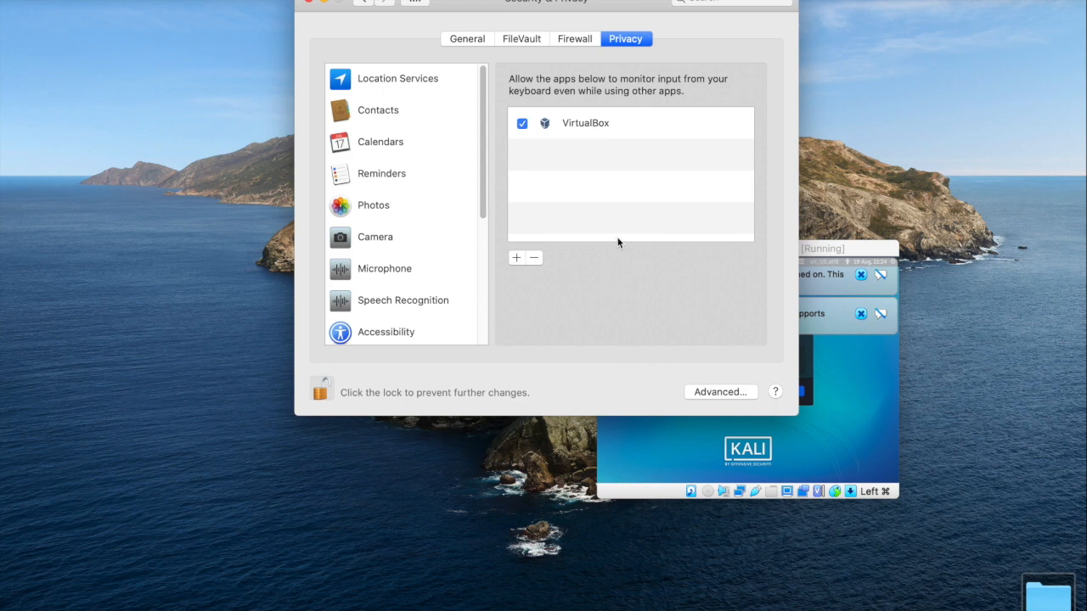
left_click(323, 392)
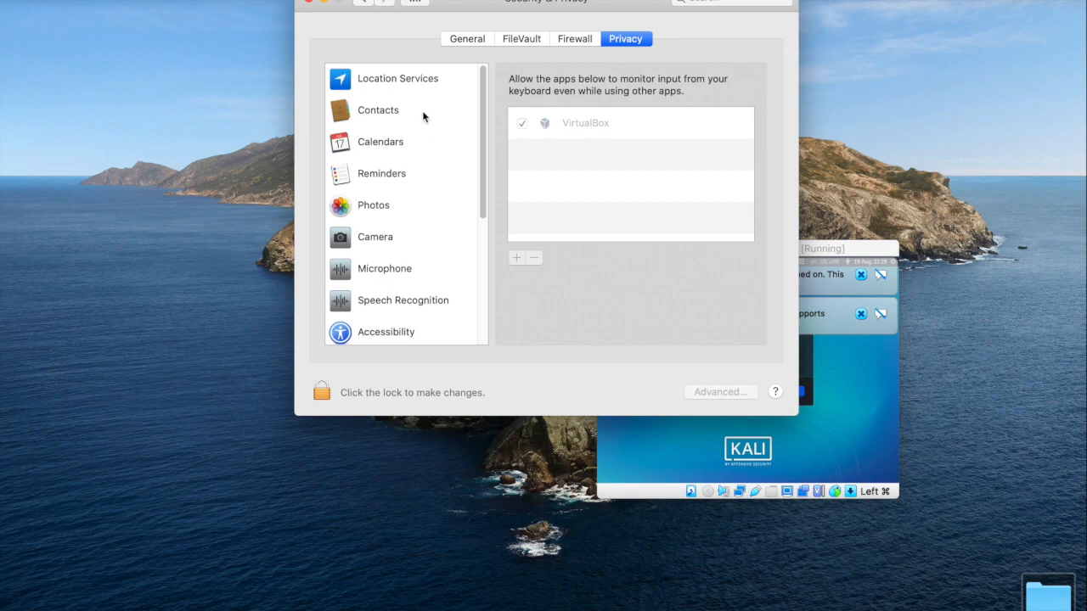
Step: Close the Security & Privacy preferences and bring up the VirtualBox Manager, with the running Kali window moved aside
left_click(311, 3)
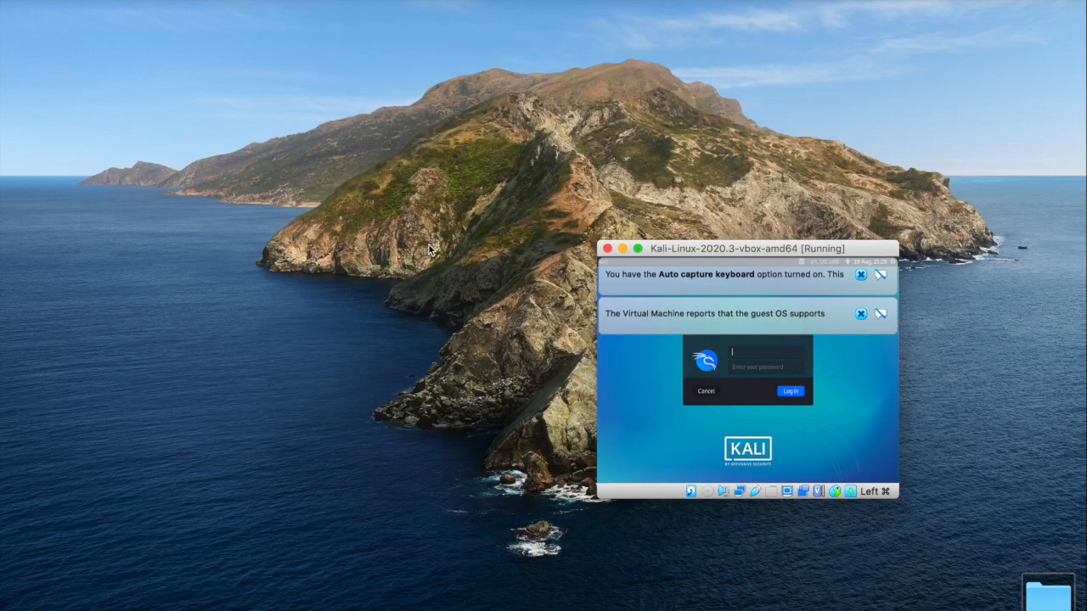
left_click_drag(742, 243, 892, 42)
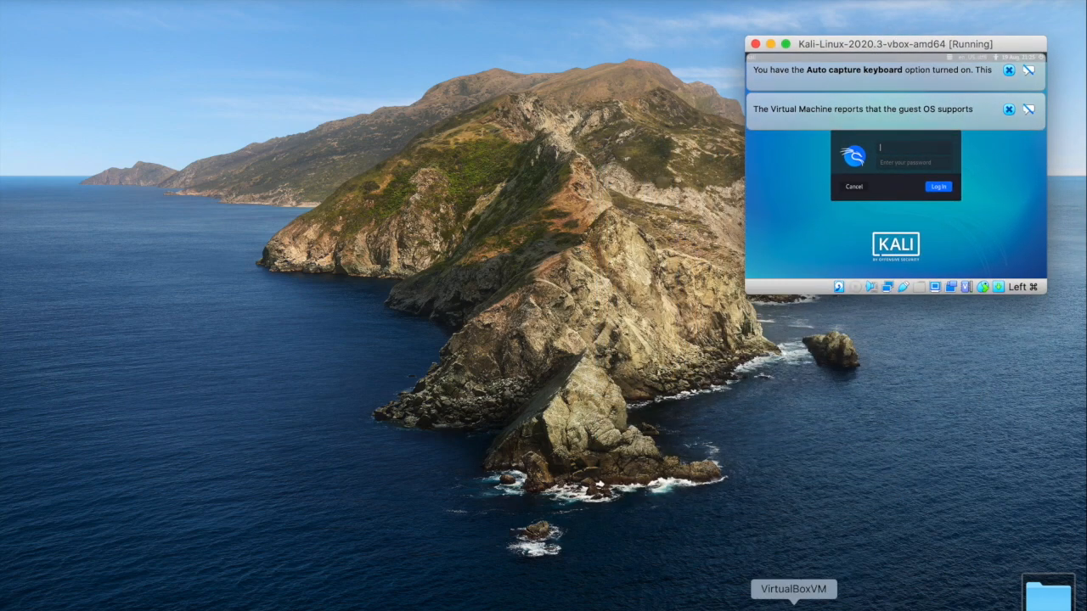
left_click(767, 605)
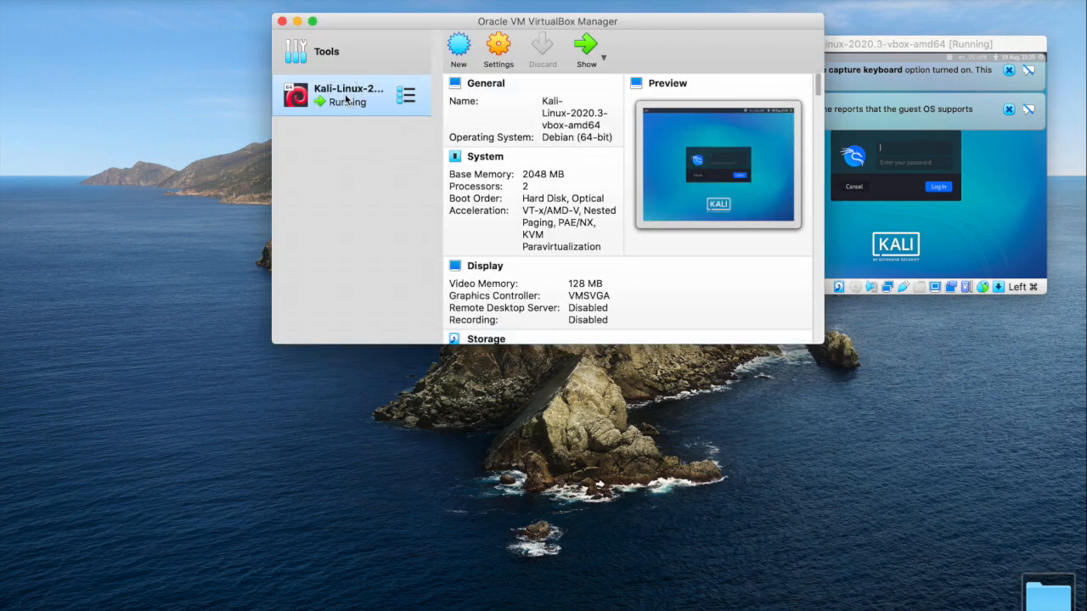
Step: Set the Kali virtual machine's display scale factor to 200% for all monitors and move its enlarged window to the middle of the desktop
left_click(502, 48)
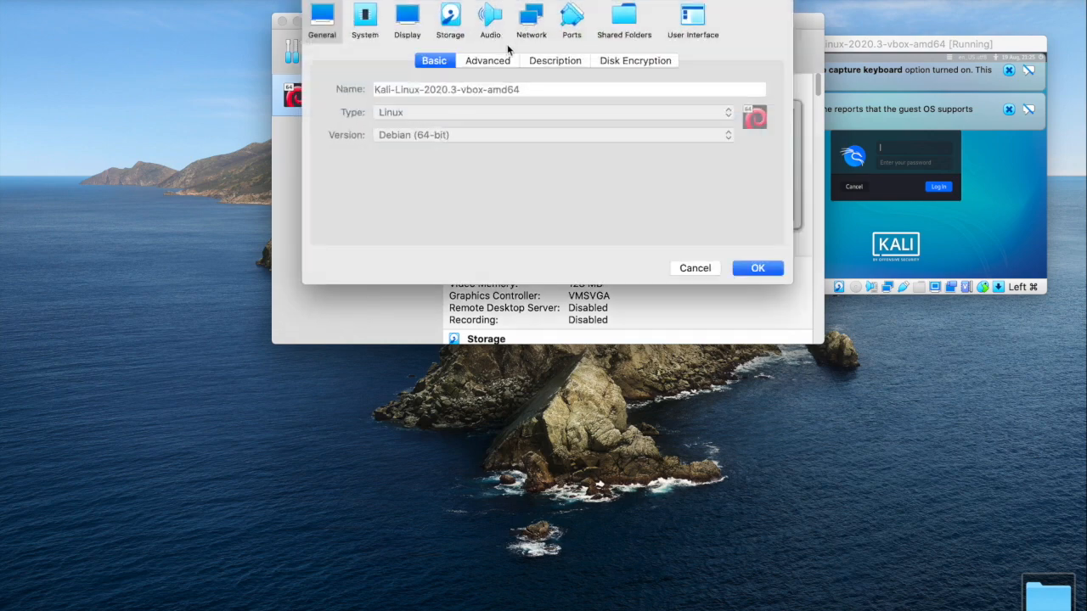
left_click(414, 26)
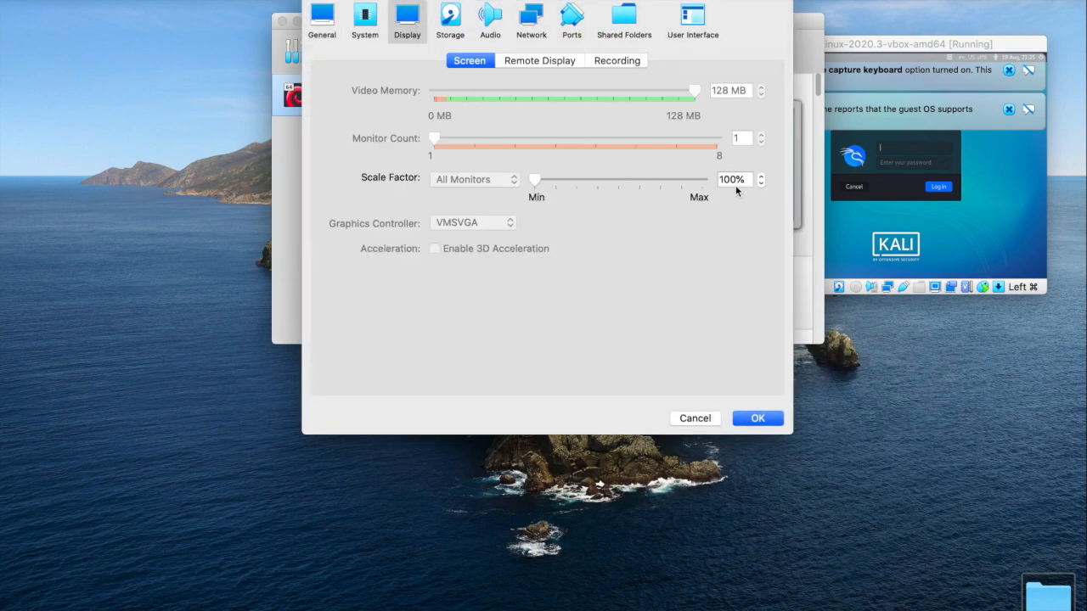
double_click(725, 179)
type("200")
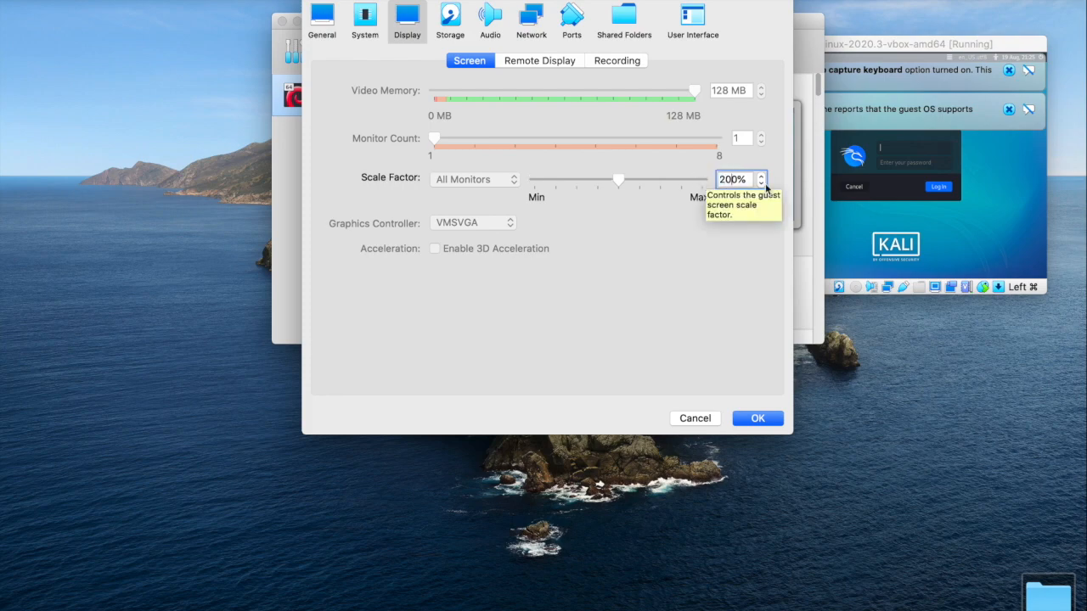
left_click(757, 418)
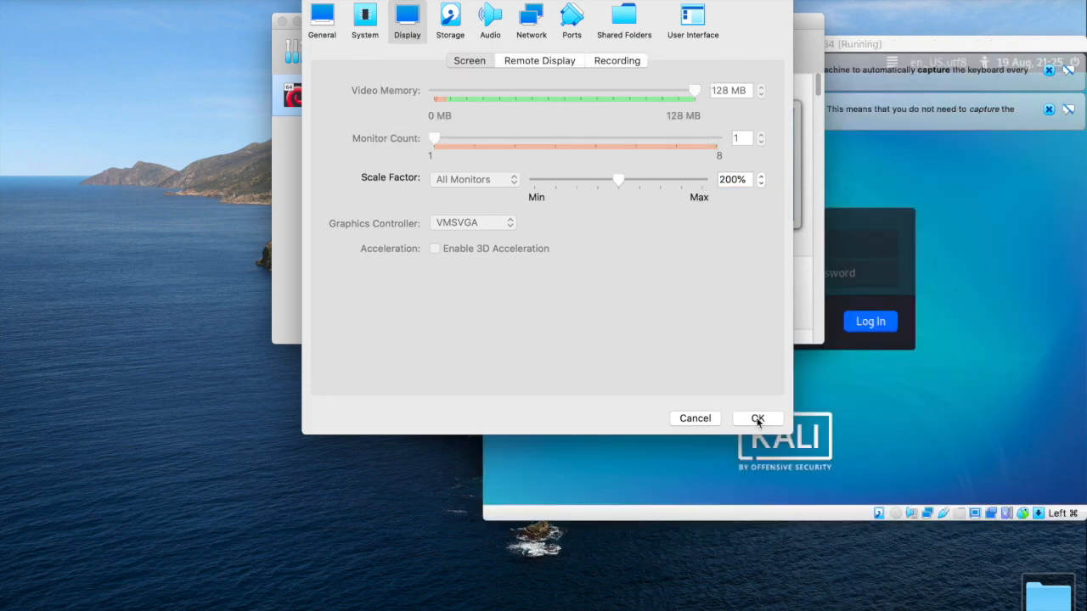
left_click_drag(867, 49, 629, 55)
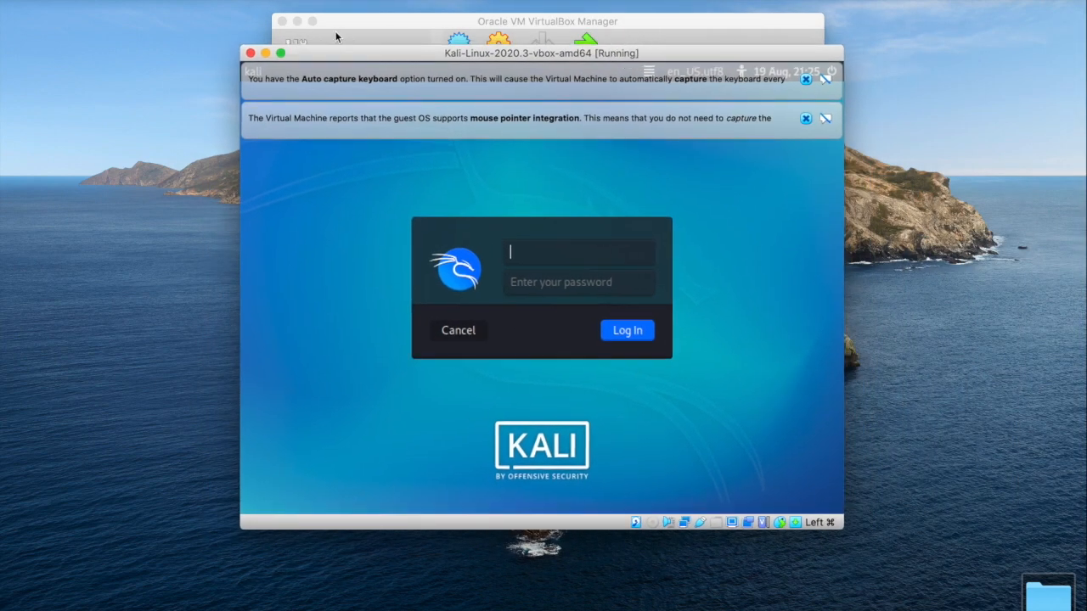
Step: Minimize the VirtualBox Manager and dismiss the mouse pointer integration and auto capture keyboard notifications in the Kali window
left_click(297, 21)
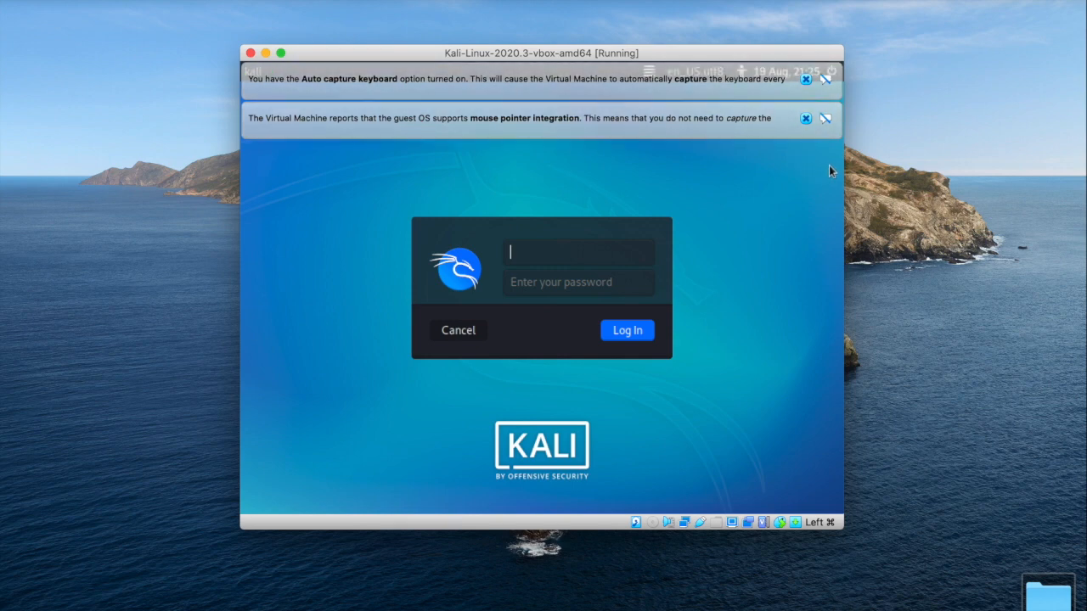
left_click(806, 118)
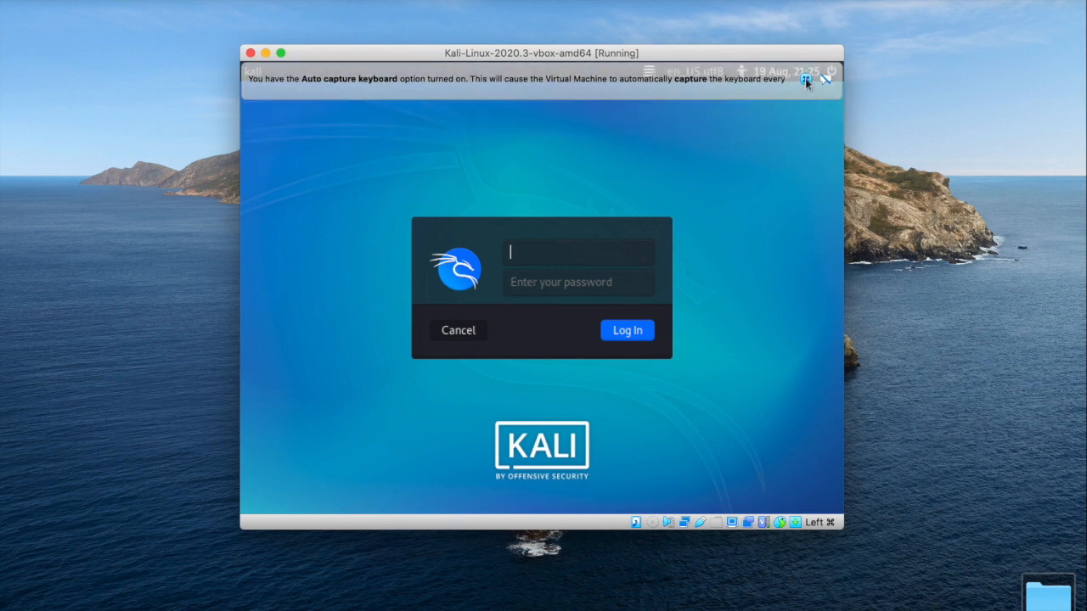
left_click(806, 79)
Step: Log in to Kali Linux with the username kali and the account password
type("k")
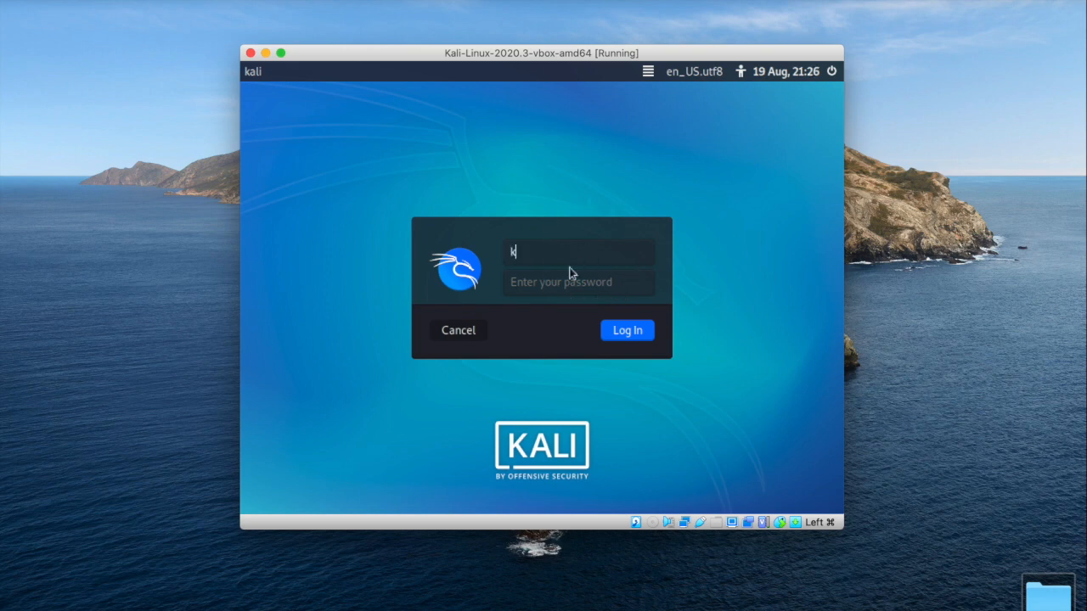
type("ali")
left_click(564, 286)
type("kali")
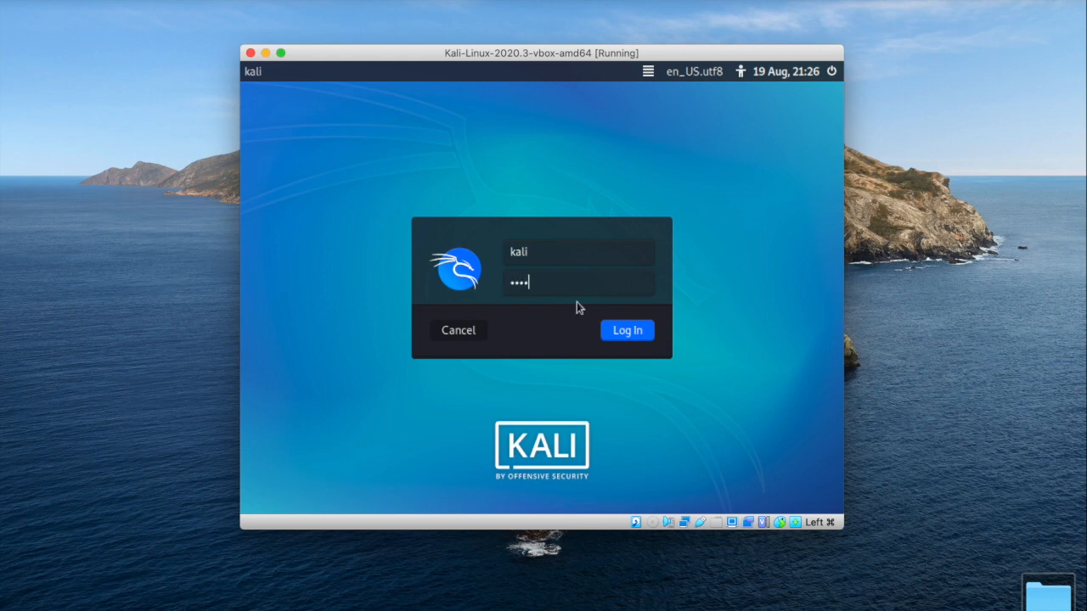
left_click(635, 331)
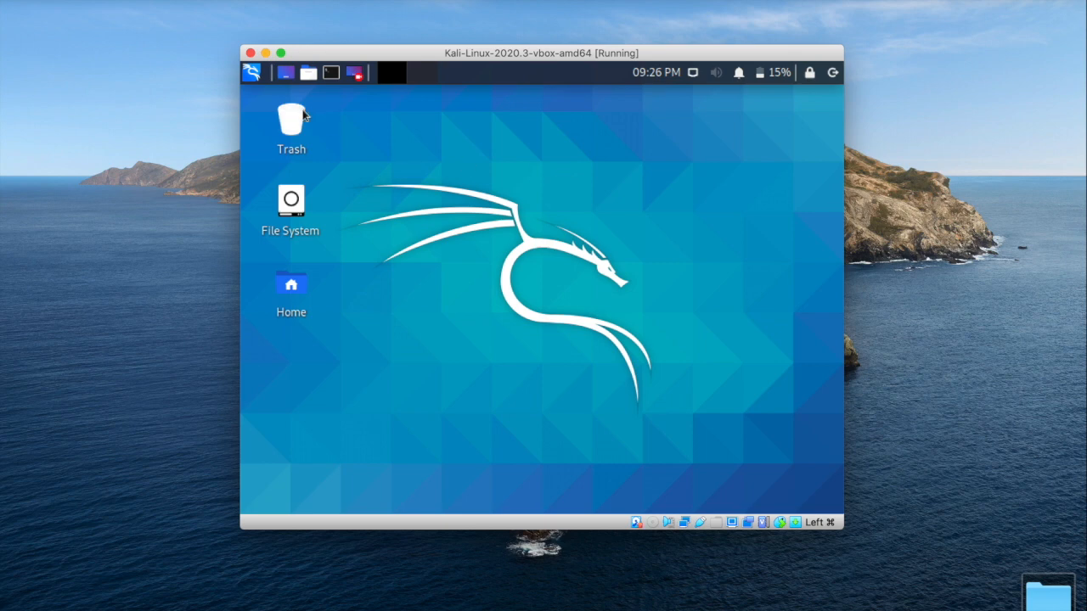
Step: Open the Kali applications menu to view its tool categories, and close it again
left_click(251, 73)
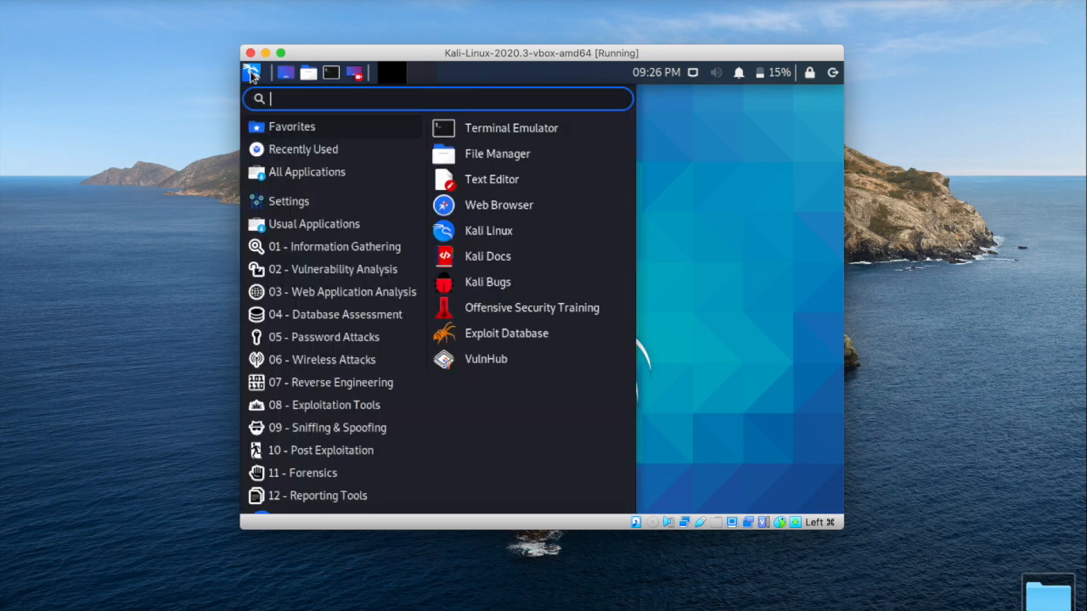
left_click(251, 73)
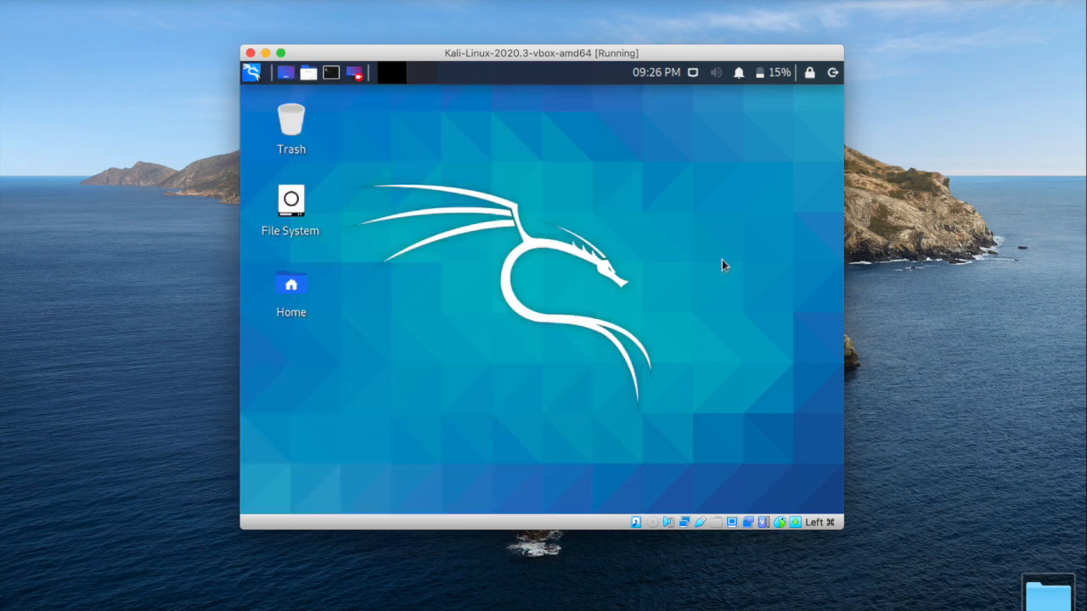